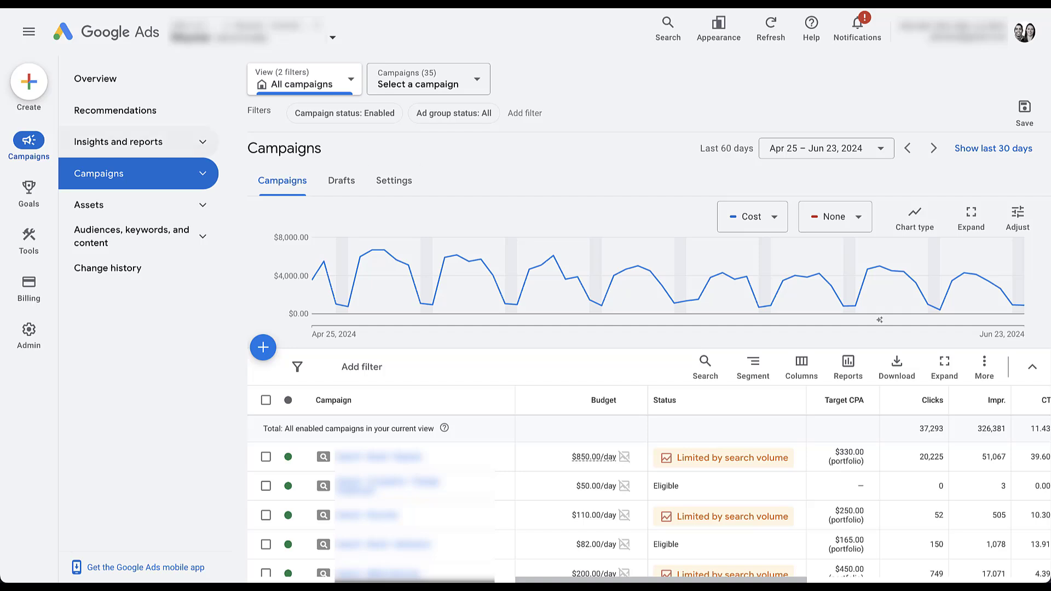
Open the Auction insights report from the Insights and reports section
click(138, 143)
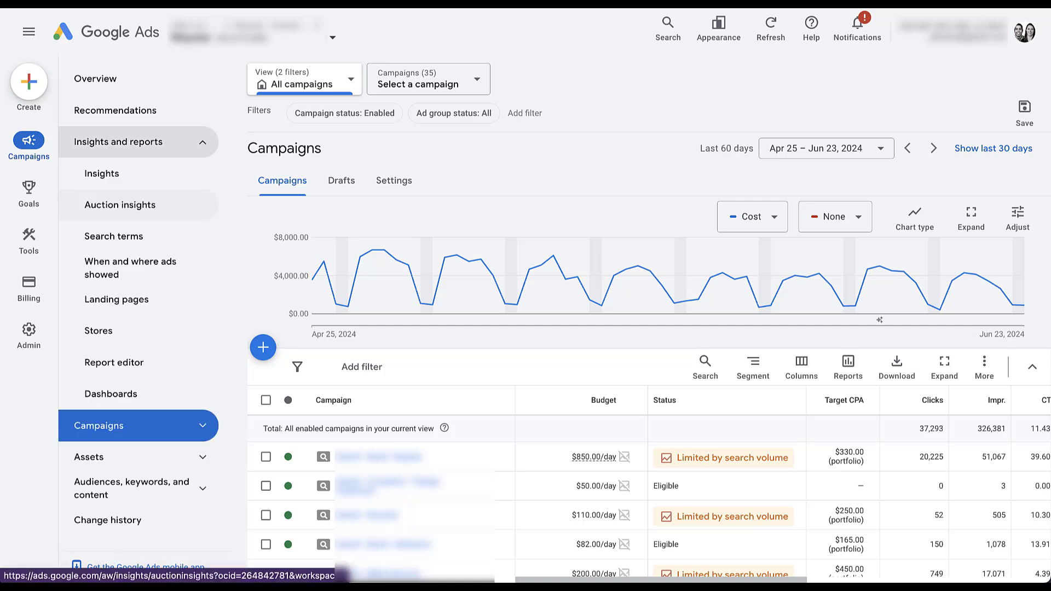
click(120, 205)
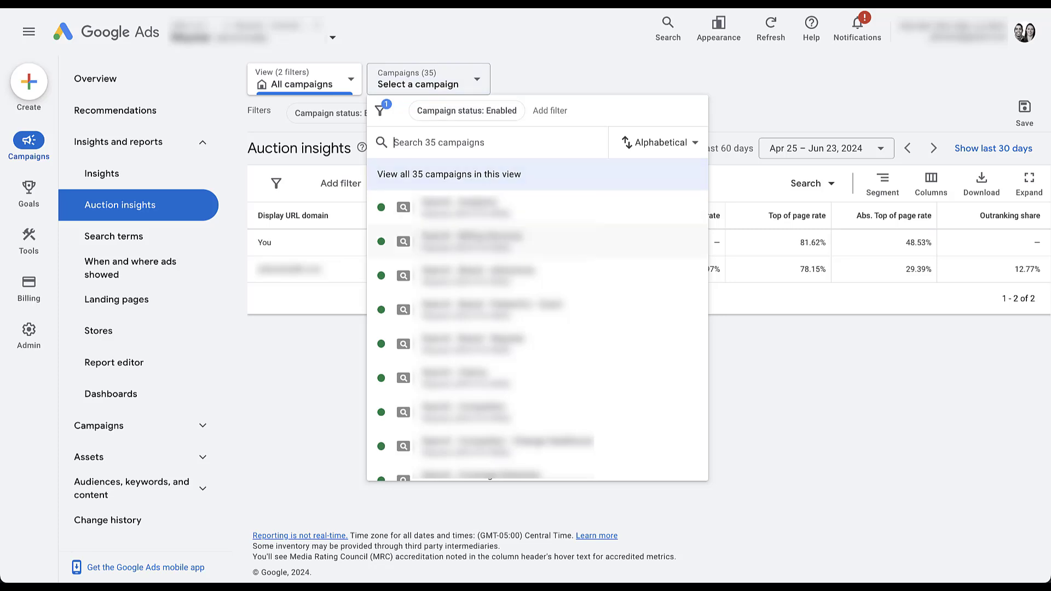
Limit Auction insights to the single campaign with the $300.00/day budget
click(470, 241)
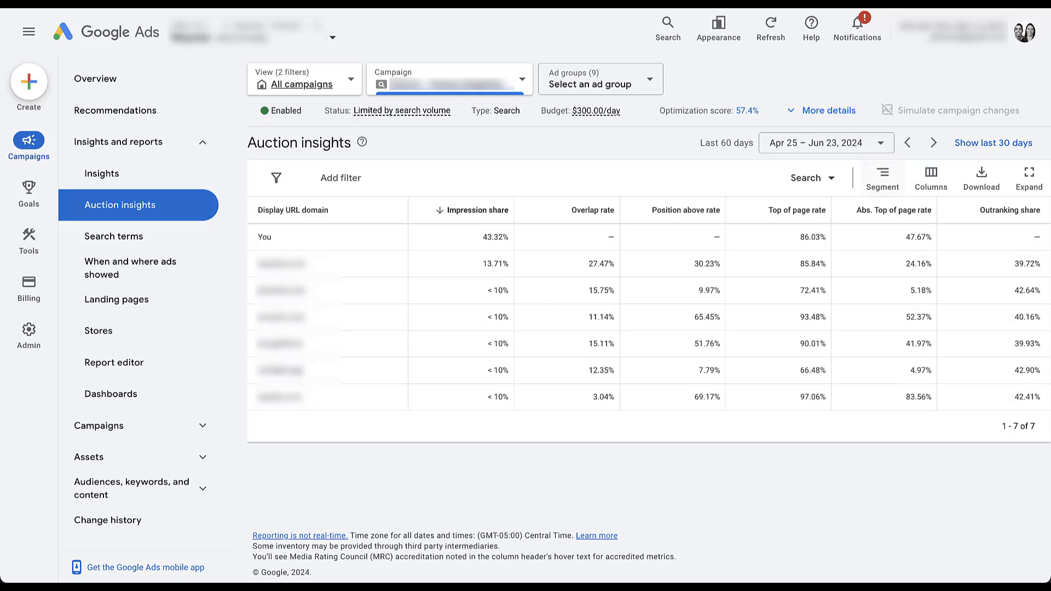
Segment Auction insights by month and review the April, May and June 2024 rows
click(883, 178)
mouse_move(879, 264)
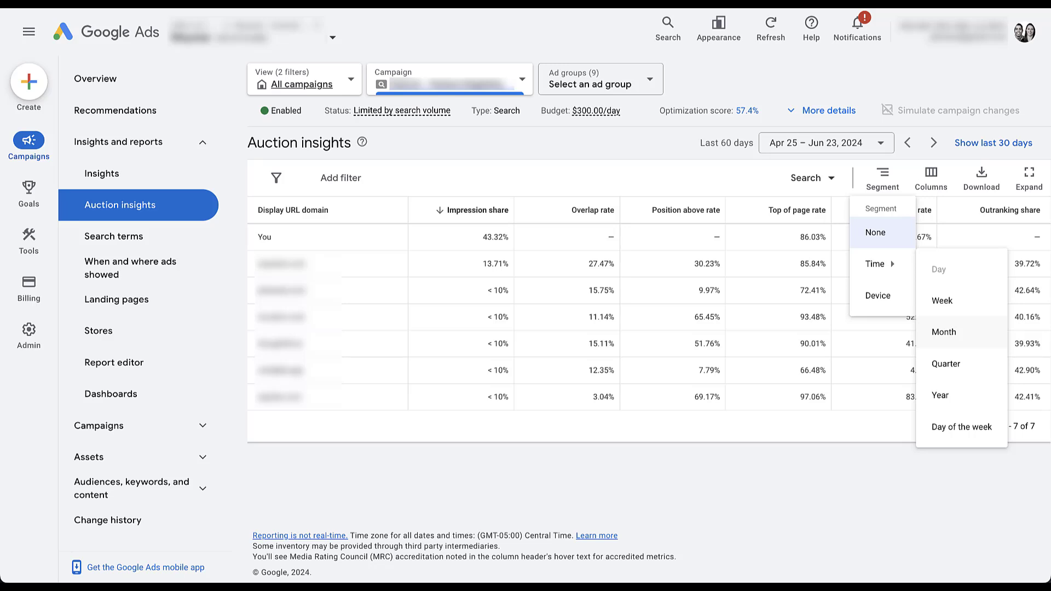
click(943, 332)
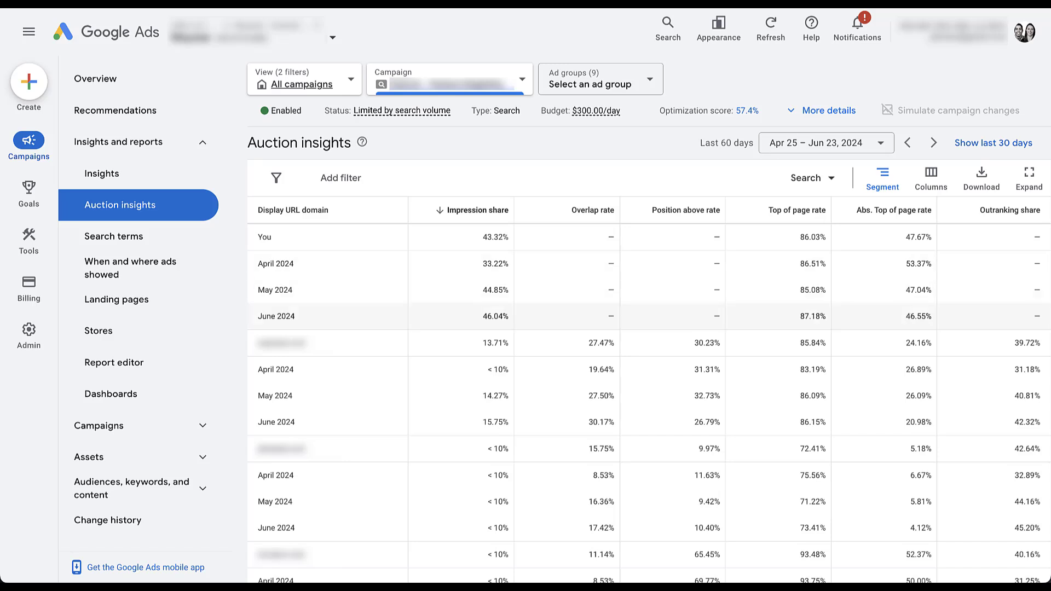
scroll(649, 356, down, 2)
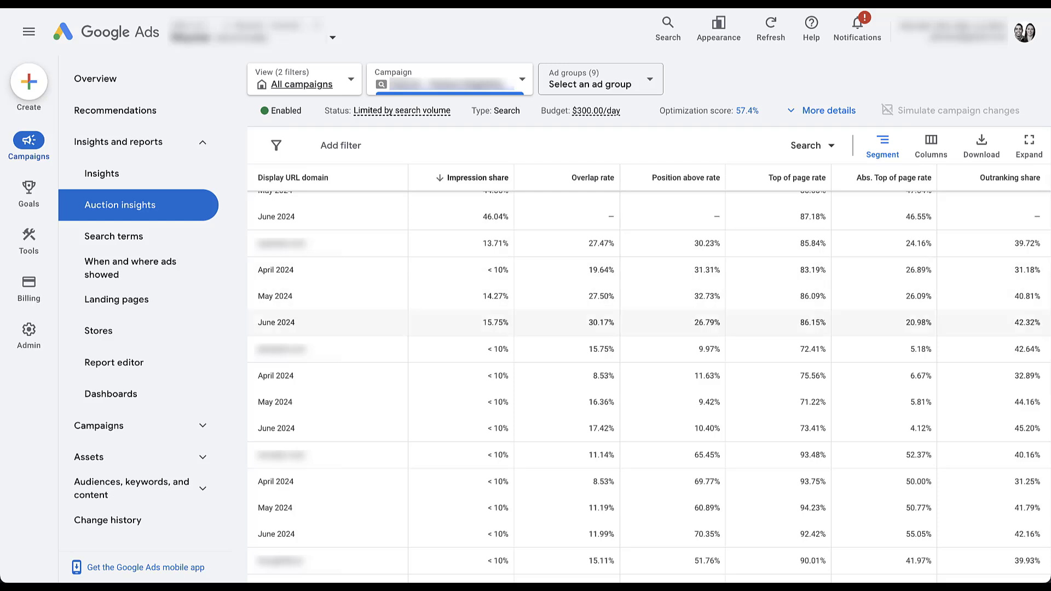
scroll(650, 378, down, 6)
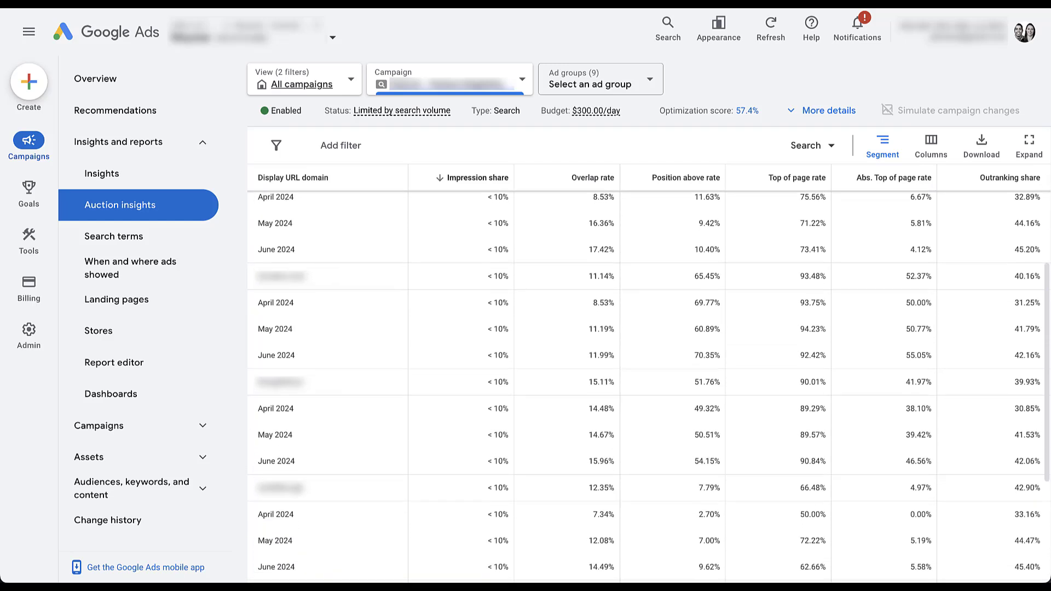
scroll(649, 384, up, 8)
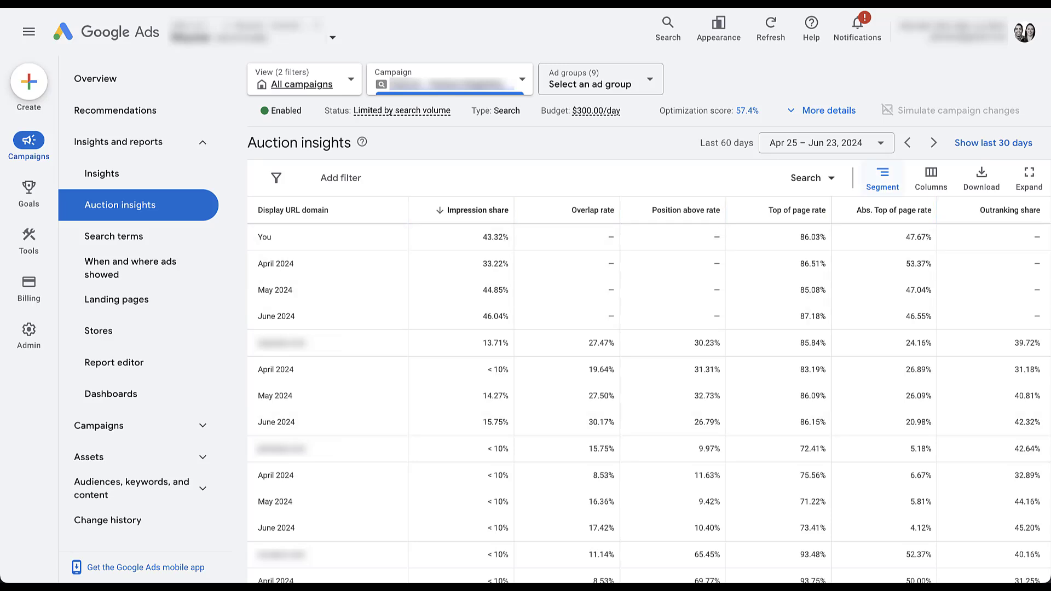
Segment Auction insights by device into Computers, Mobile phones and Tablets rows
click(883, 181)
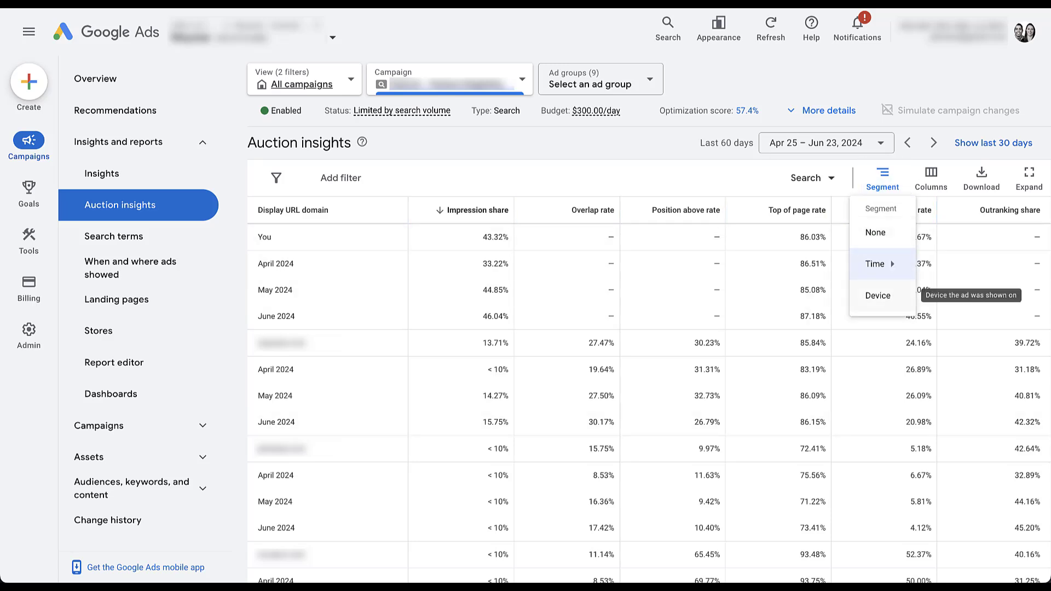
click(877, 295)
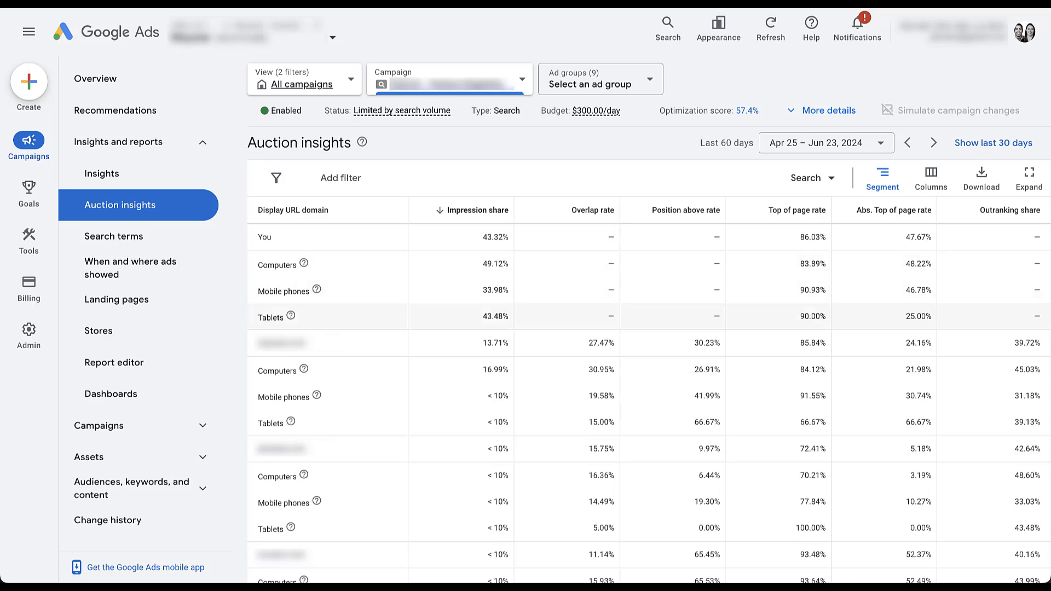
scroll(649, 312, down, 3)
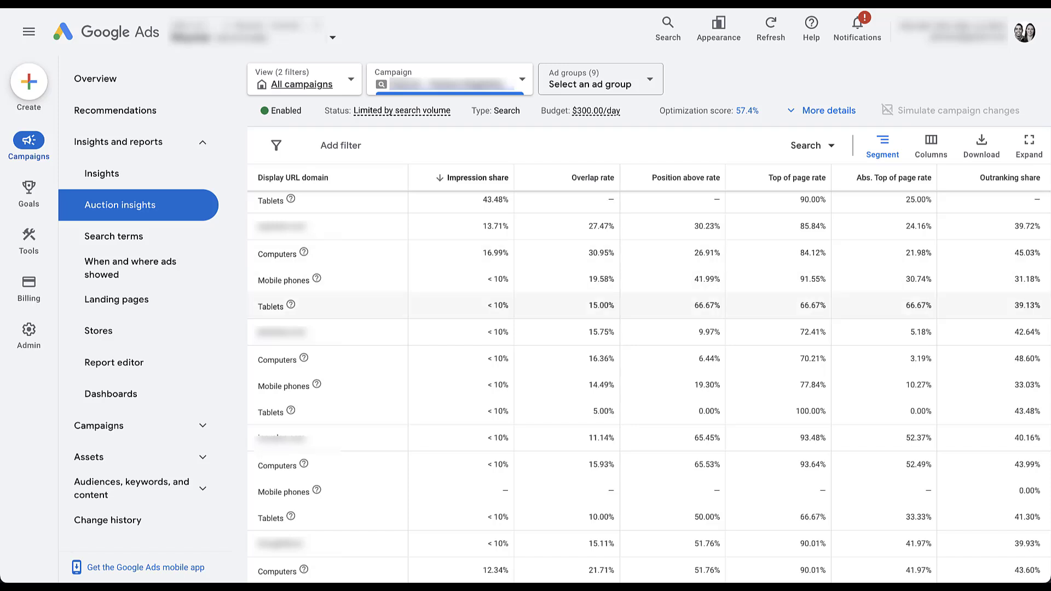
scroll(649, 328, up, 2)
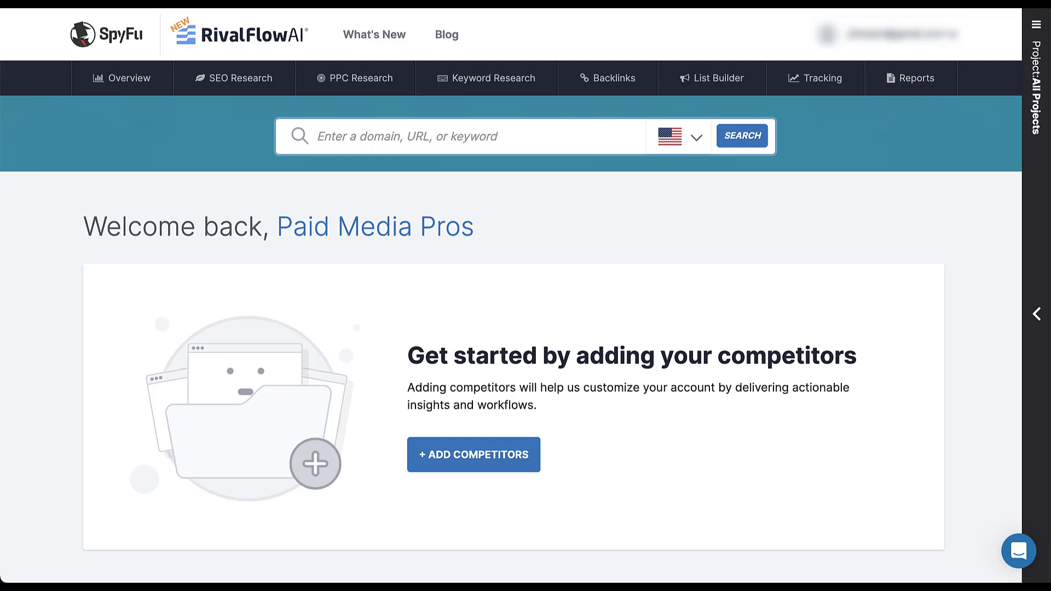
Search experian.com and open its full list of 19,380 paid keywords
text(experian.com)
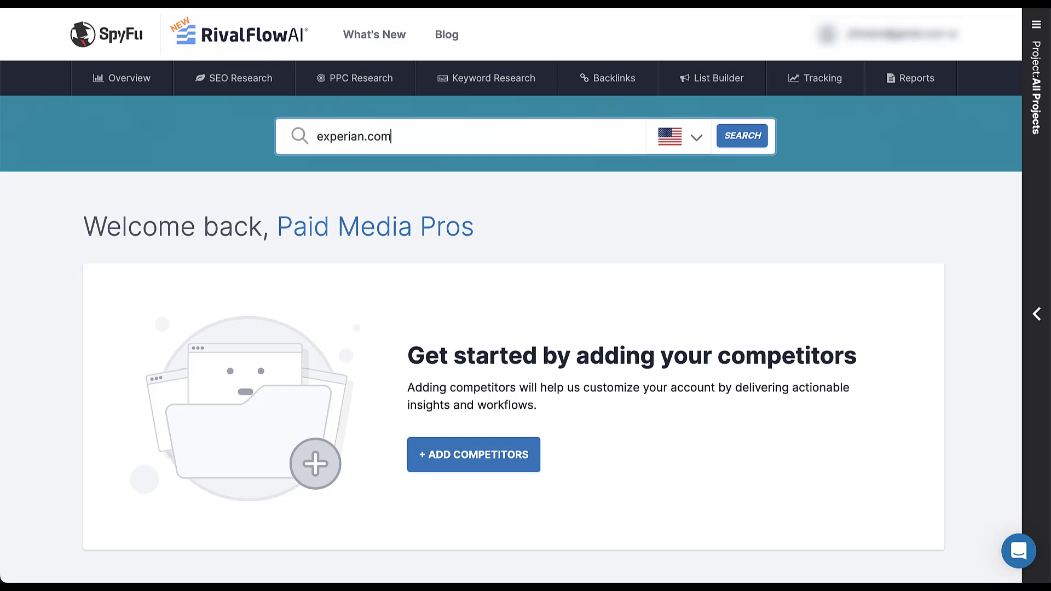
key(Return)
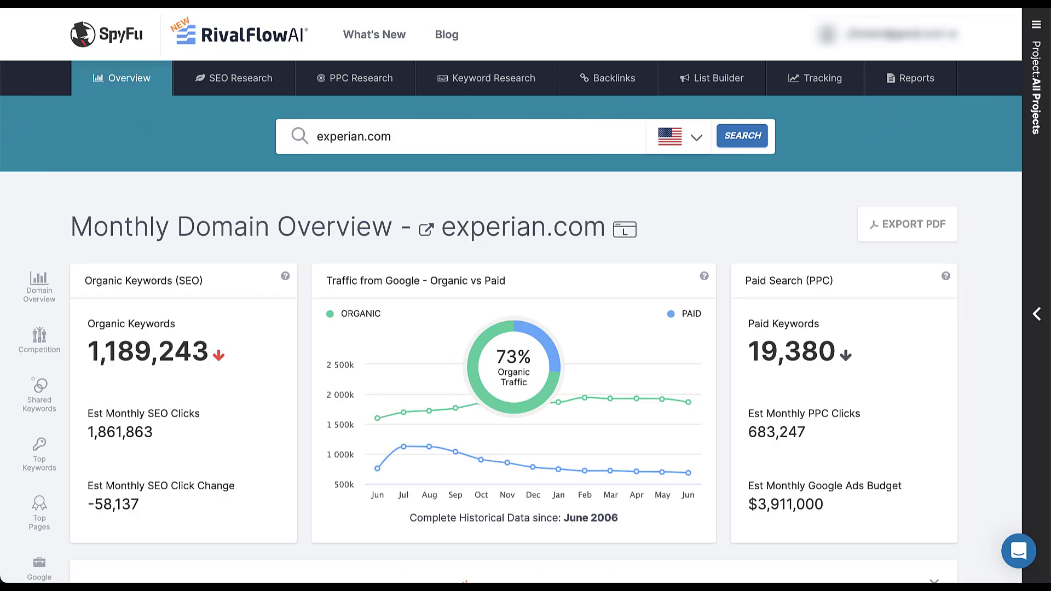
scroll(512, 296, down, 2)
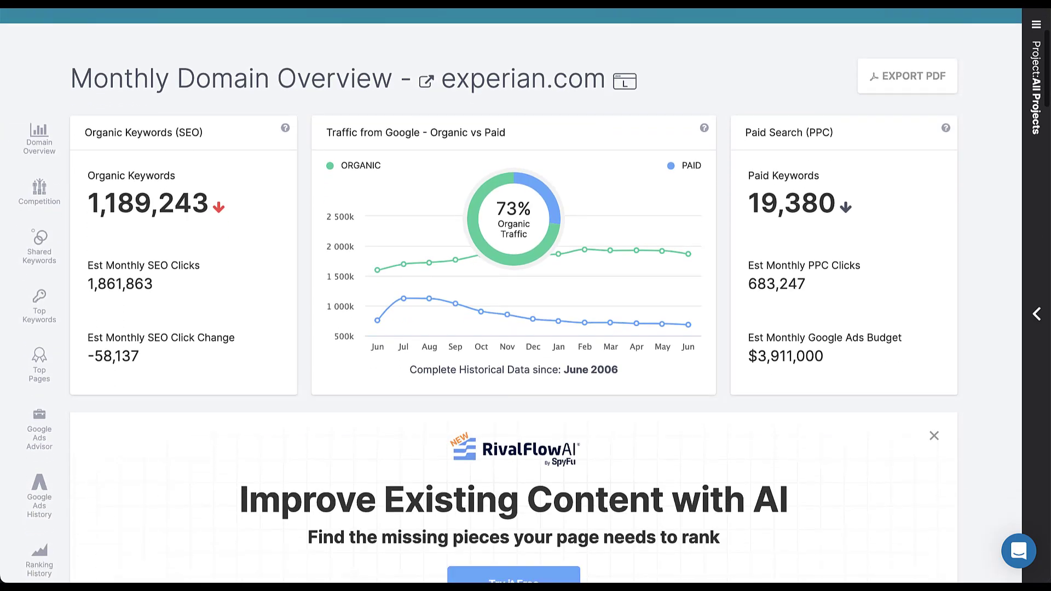
scroll(511, 296, down, 1)
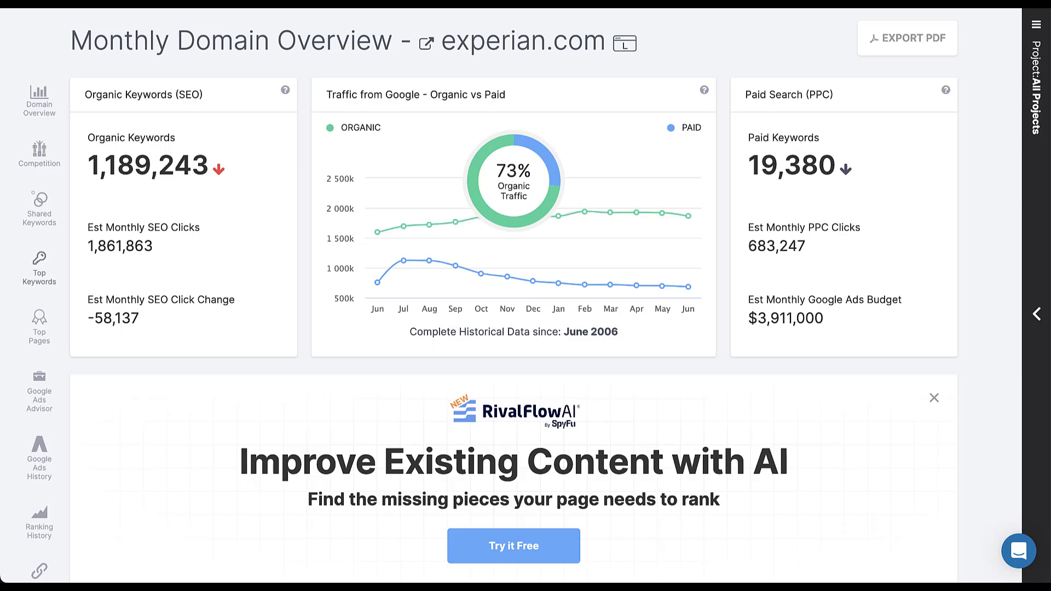
click(40, 262)
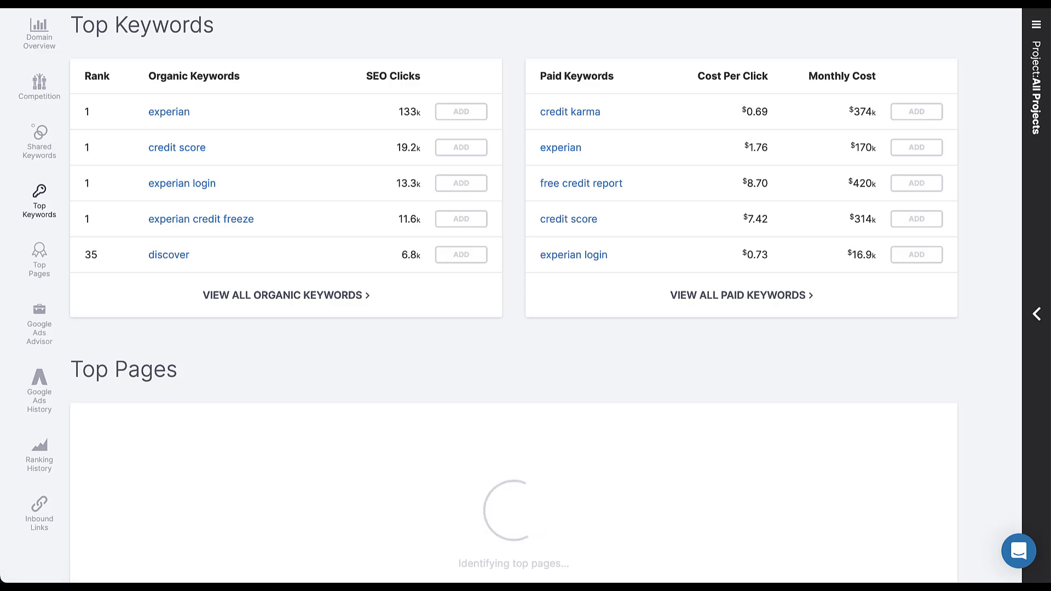
click(741, 295)
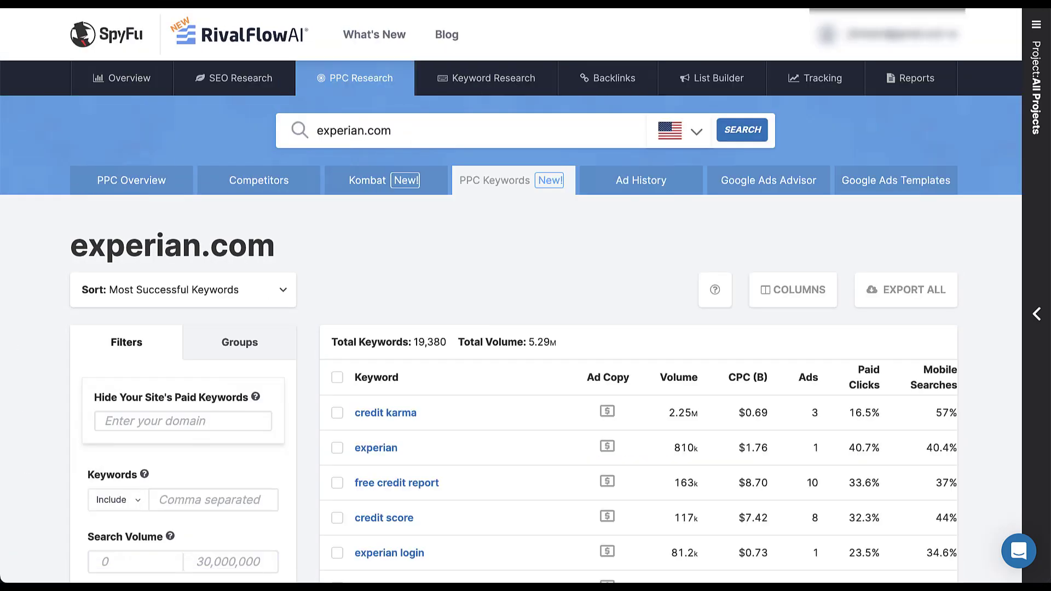
Scroll through experian.com's paid keywords, led by credit karma at 2.25M volume, and back up
scroll(512, 295, down, 5)
scroll(638, 306, down, 5)
scroll(638, 306, down, 1)
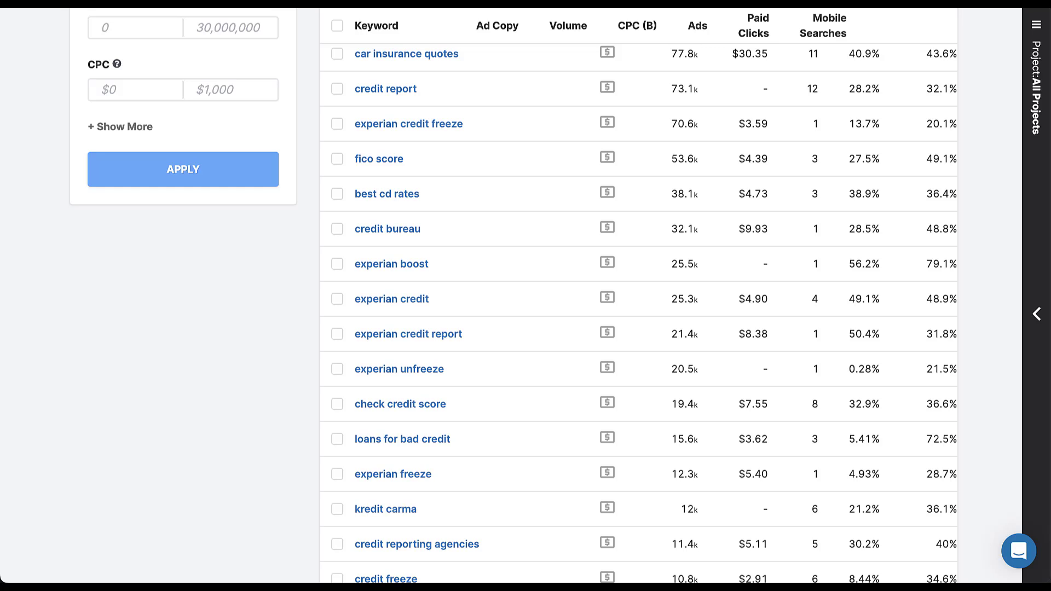
scroll(638, 295, down, 4)
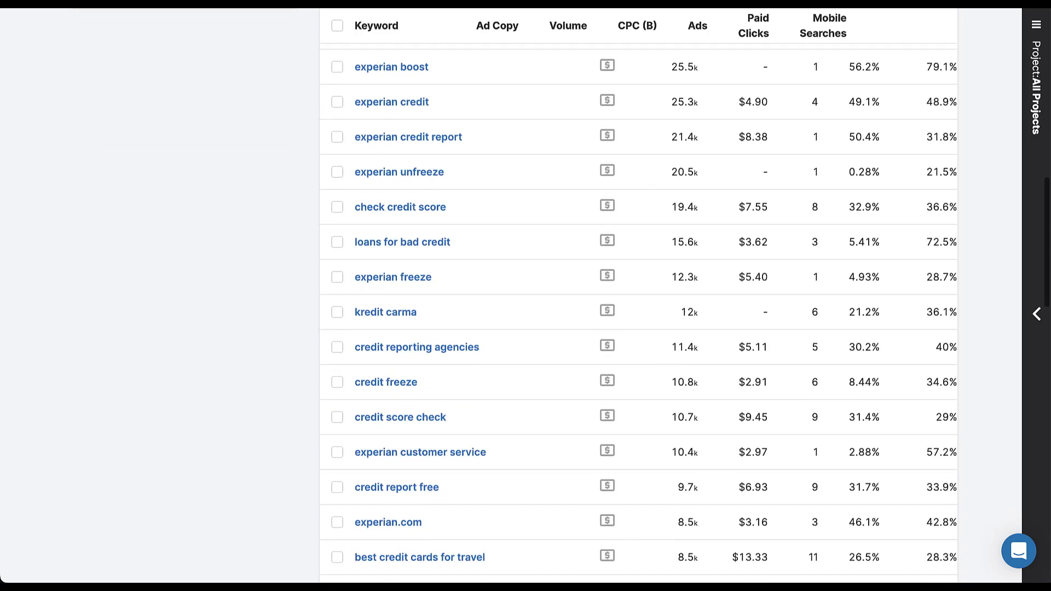
scroll(638, 296, down, 3)
scroll(638, 296, up, 8)
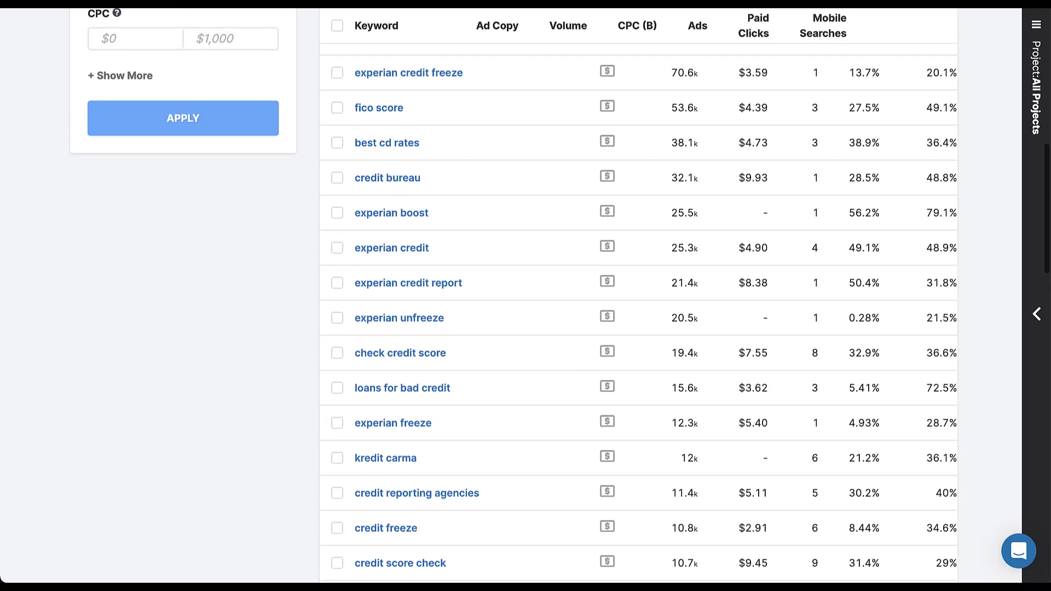
scroll(638, 296, up, 6)
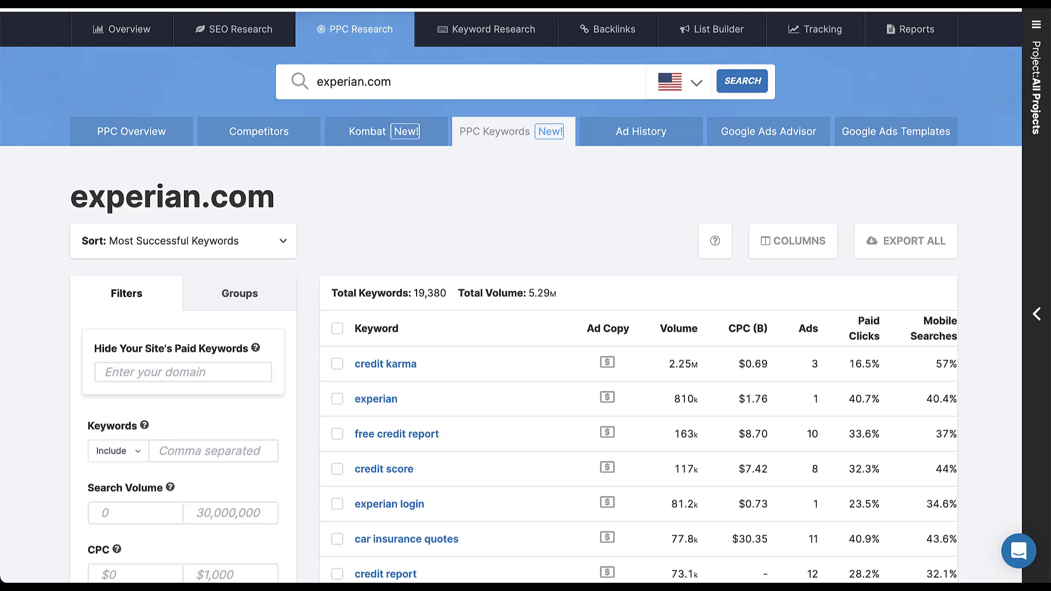
In Kombat, list the 1,252 core keywords shared by experian.com and both rivals
click(384, 132)
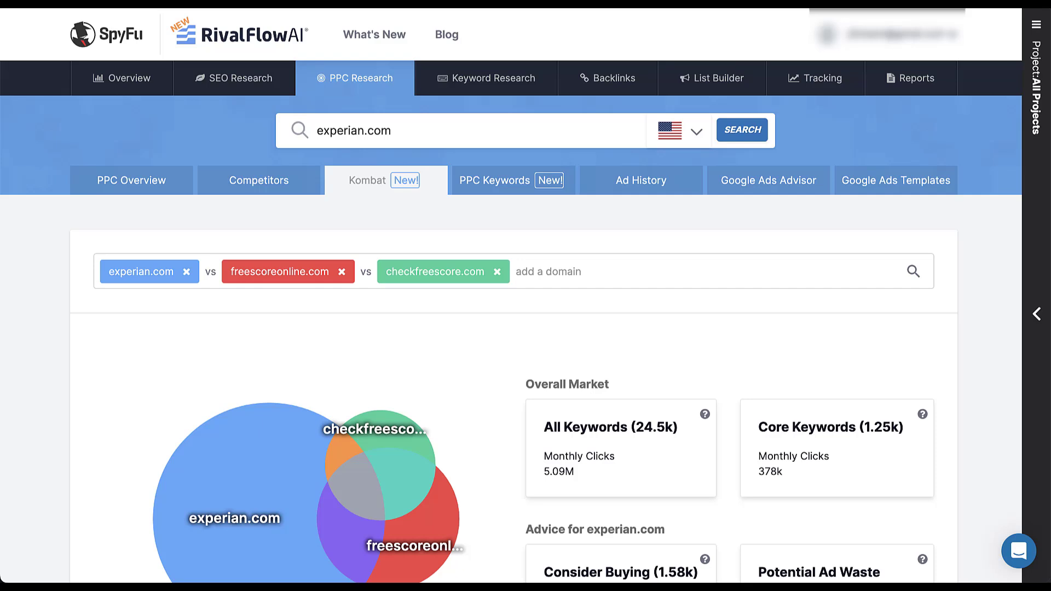
scroll(512, 296, down, 4)
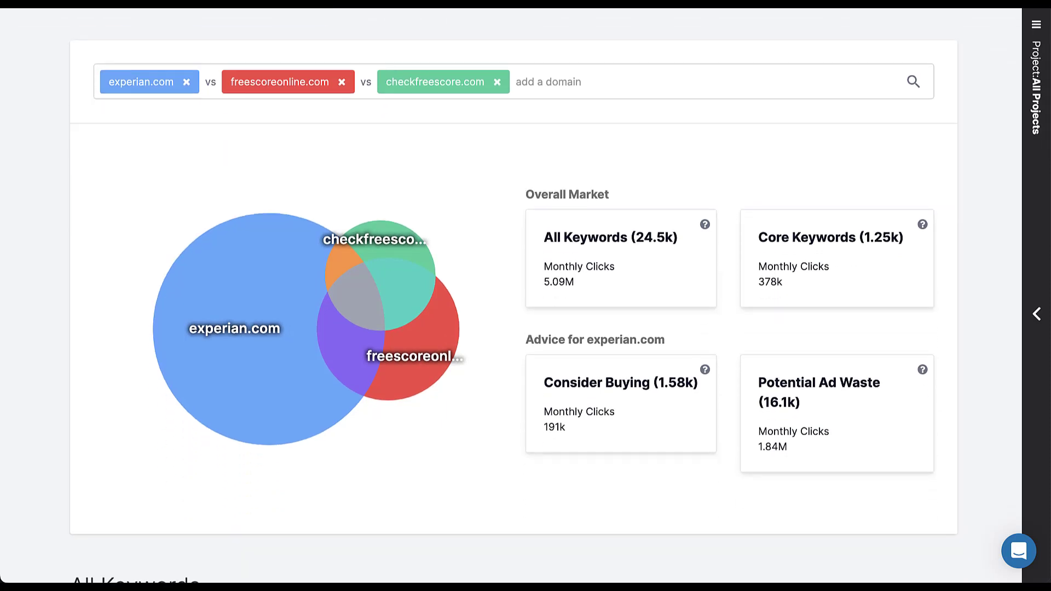
mouse_move(356, 301)
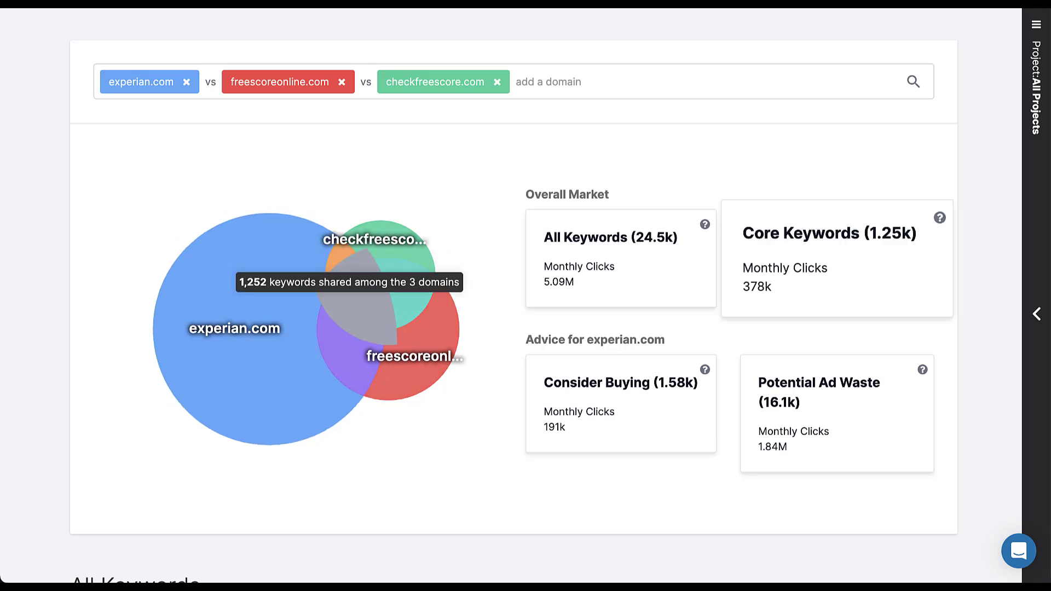
click(356, 301)
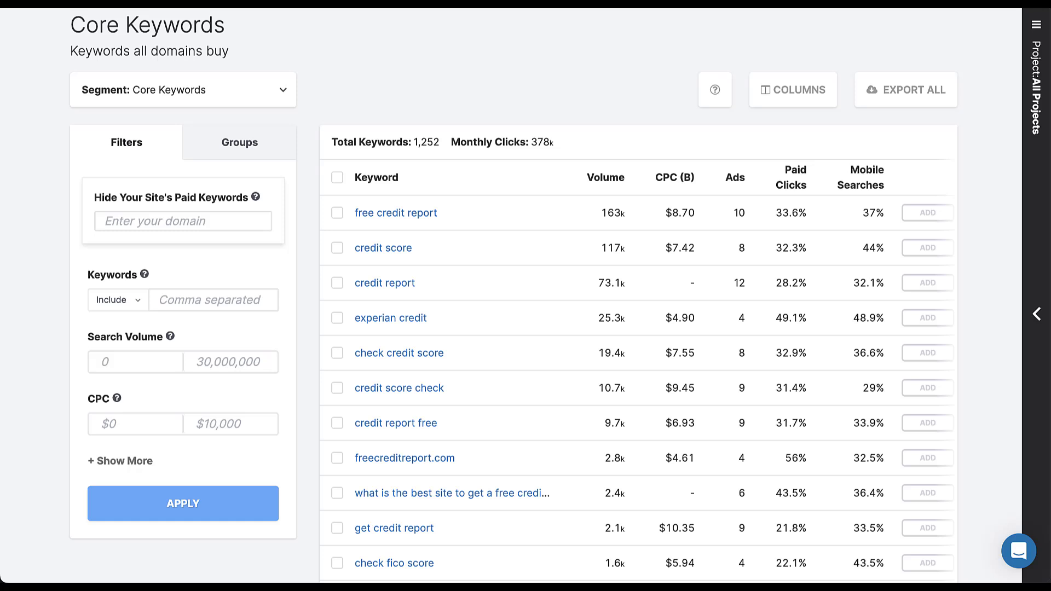
scroll(560, 297, up, 8)
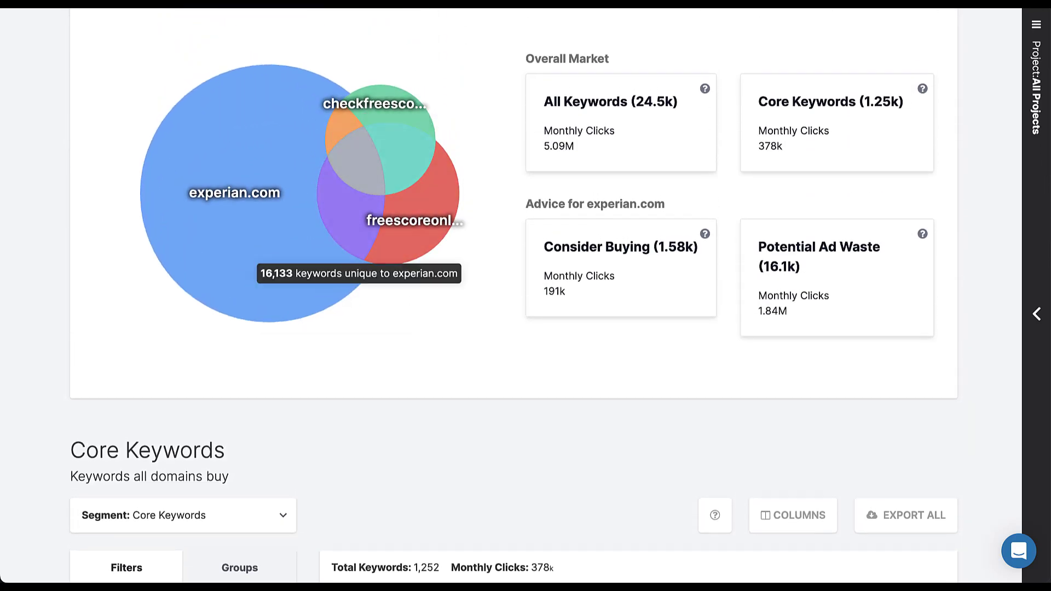
mouse_move(345, 230)
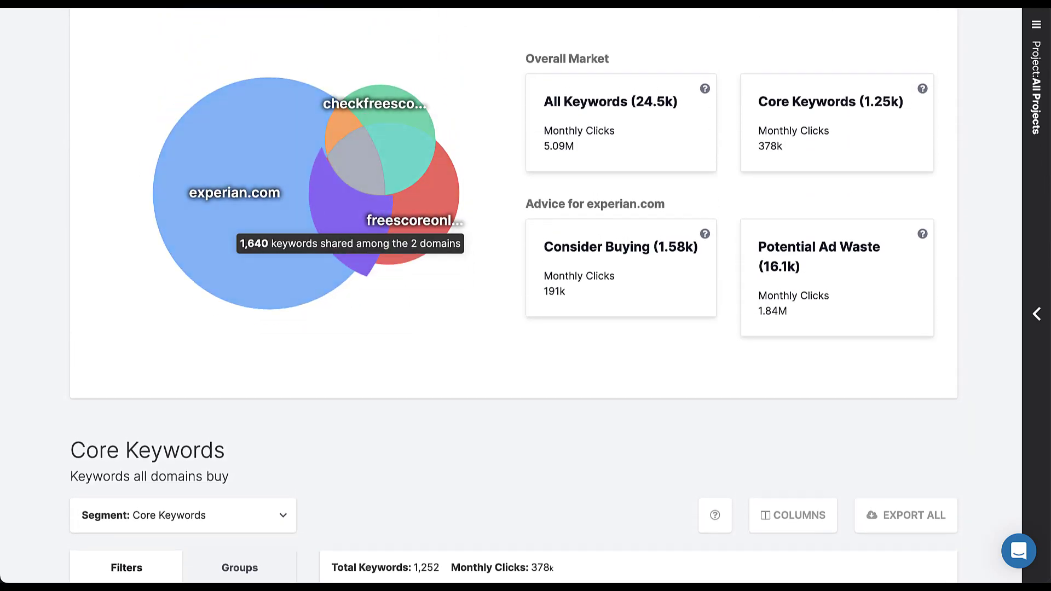
mouse_move(268, 203)
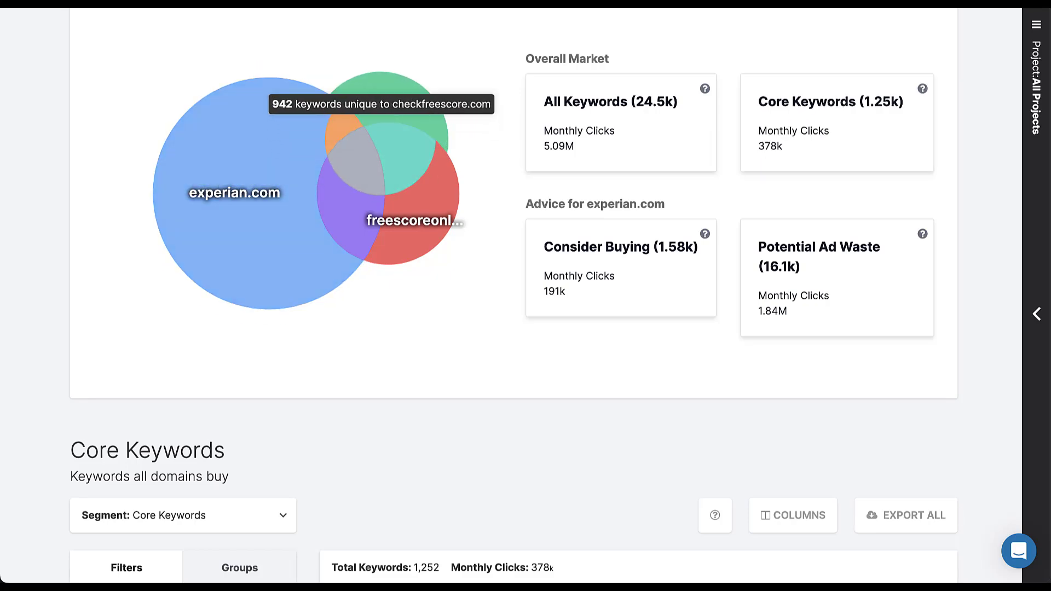
List the 942 checkfreescore.com-only keywords, led by freecreditreport at 40.5k volume
click(384, 115)
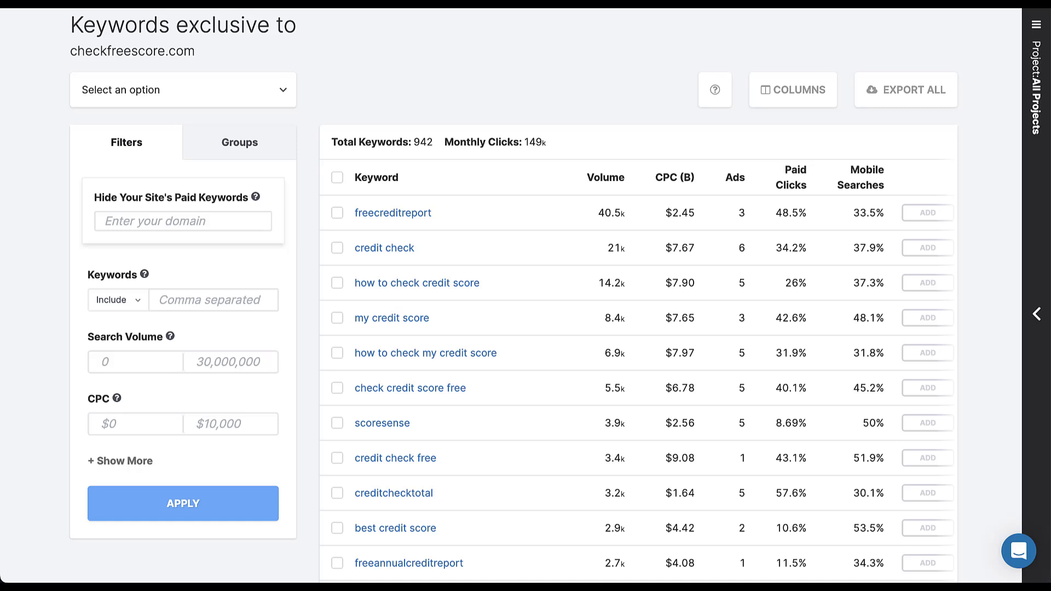
scroll(547, 329, down, 4)
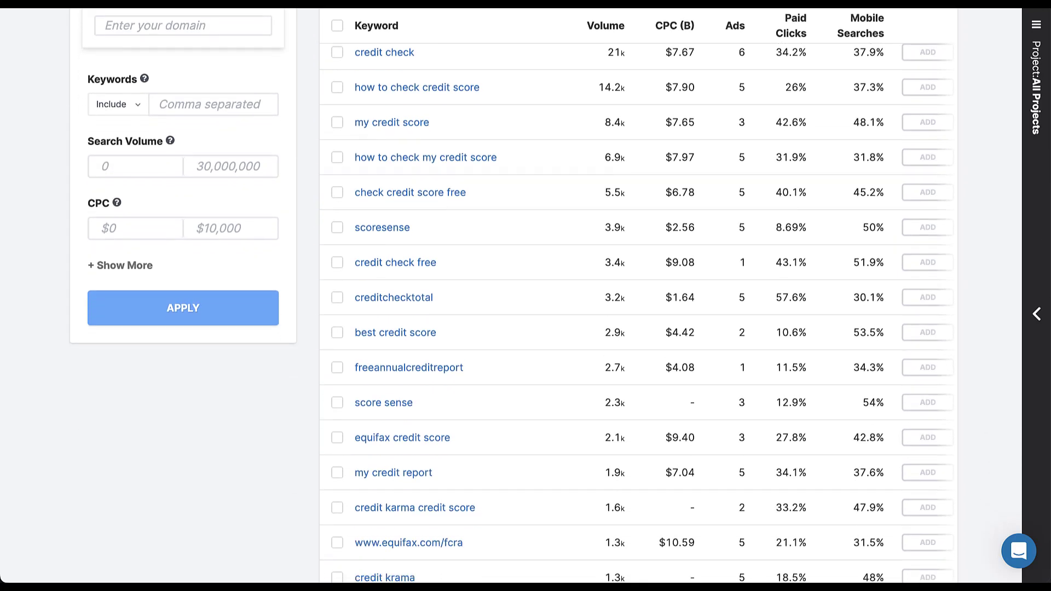
scroll(526, 296, up, 10)
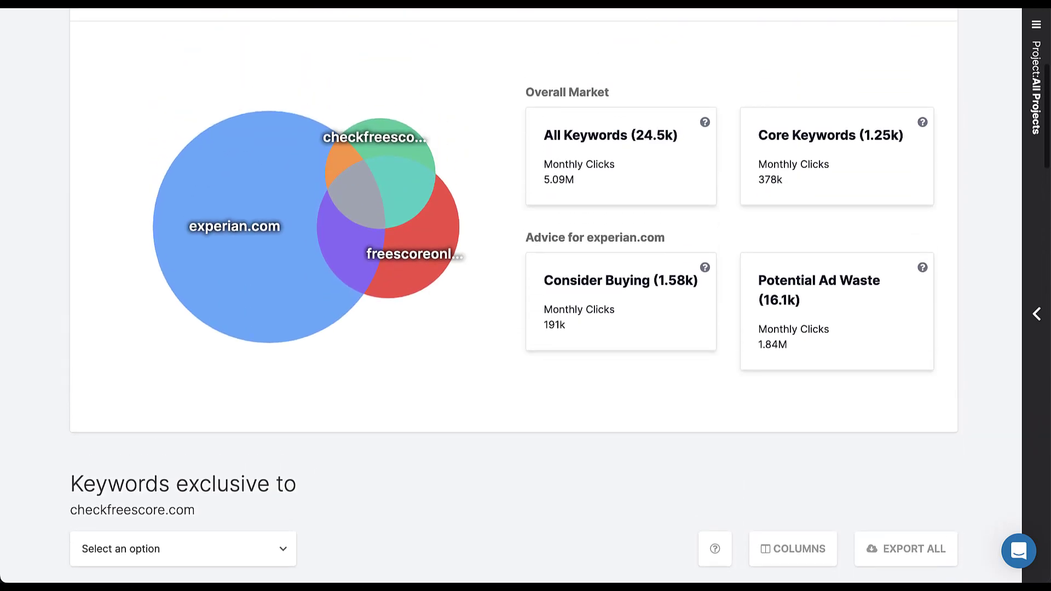